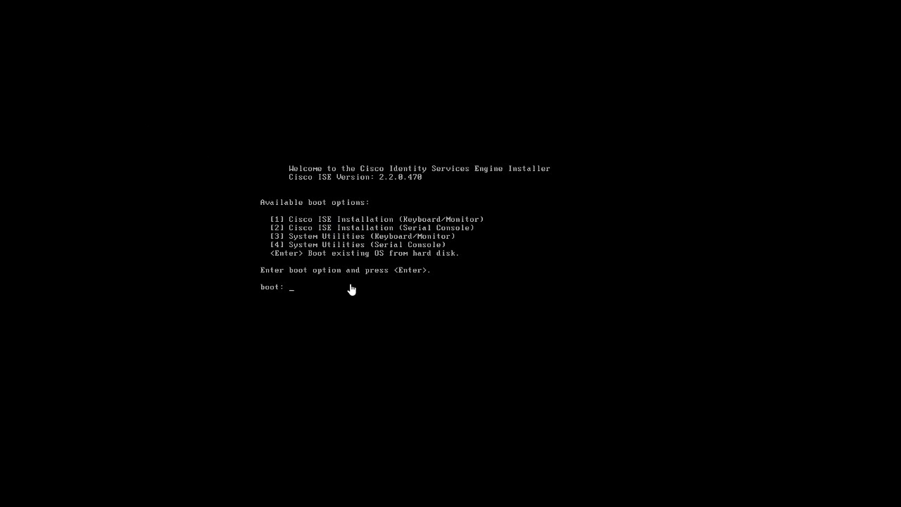
# Choose boot option 1 to install ISE using the keyboard/monitor option
pyautogui.write('1')
pyautogui.press('Return')
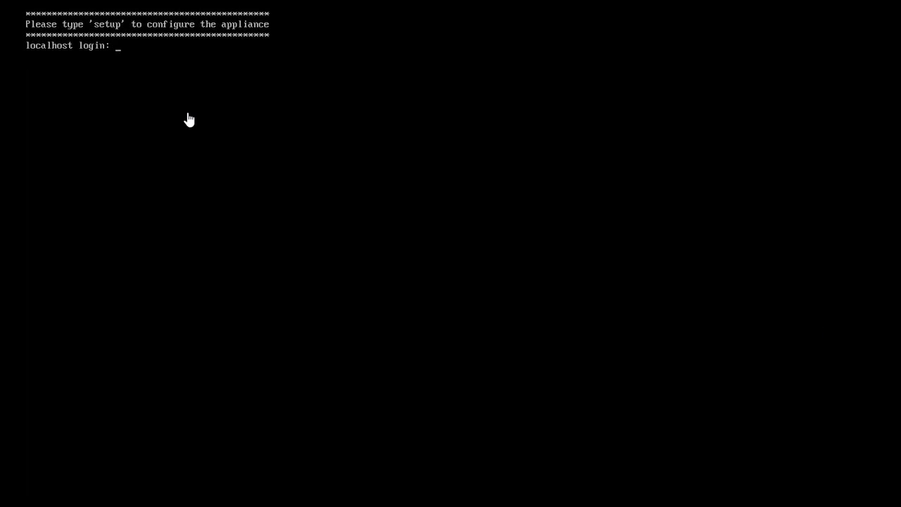
# Enter hostname ISE2.2.23, then re-enter it as ISE2-2-2-23 after the illegal-character error
pyautogui.click(189, 119)
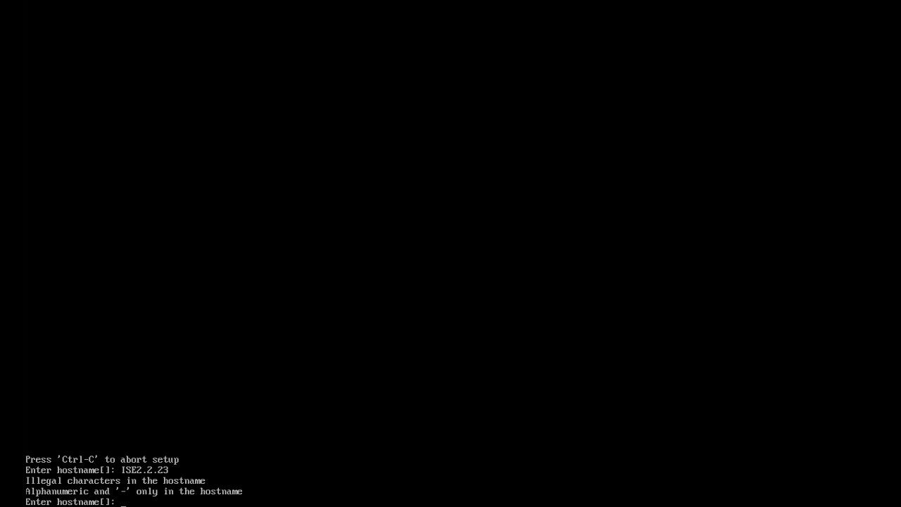
pyautogui.write('ISE')
pyautogui.write('2.')
pyautogui.write('-2-')
pyautogui.write('2-23')
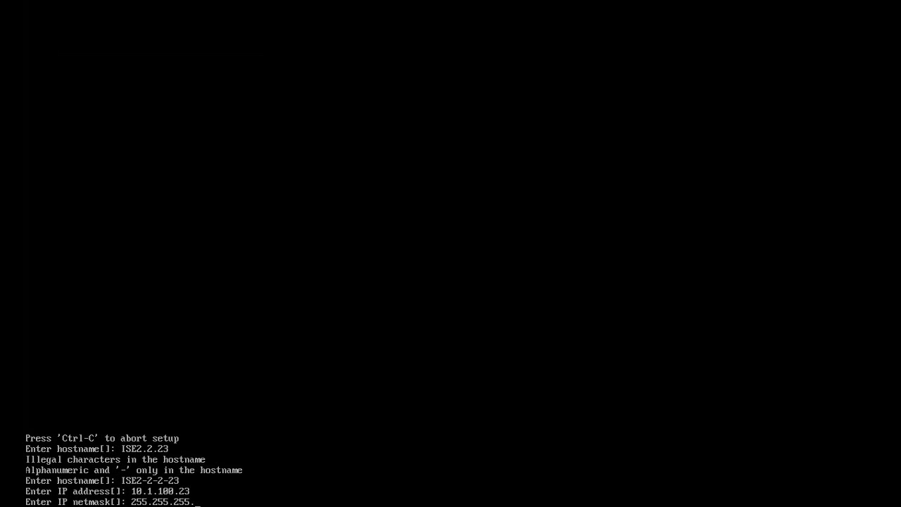
# Confirm netmask 255.255.255.0, gateway 10.1.100.1 and DNS domain securitydemo.net
pyautogui.press('Return')
pyautogui.write('10.1.100.1')
pyautogui.press('Return')
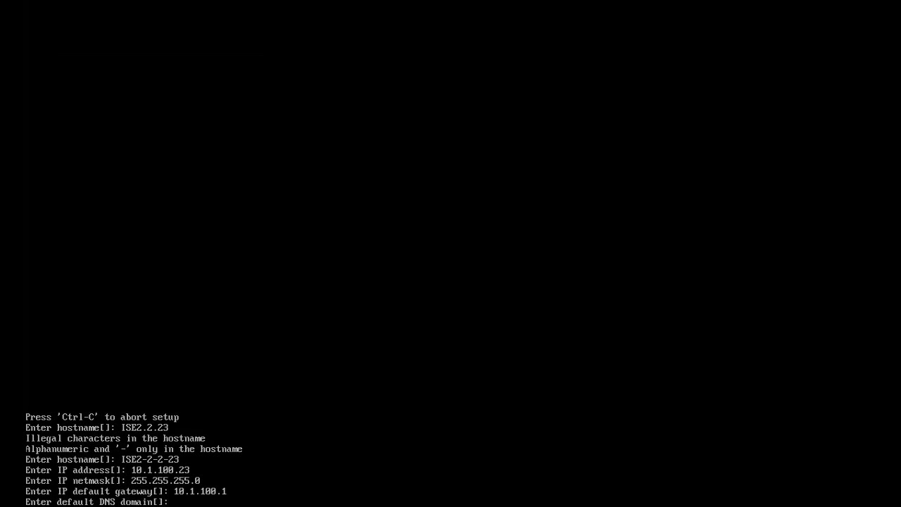
pyautogui.write('security')
pyautogui.write('demo.ne')
pyautogui.write('t')
pyautogui.press('Return')
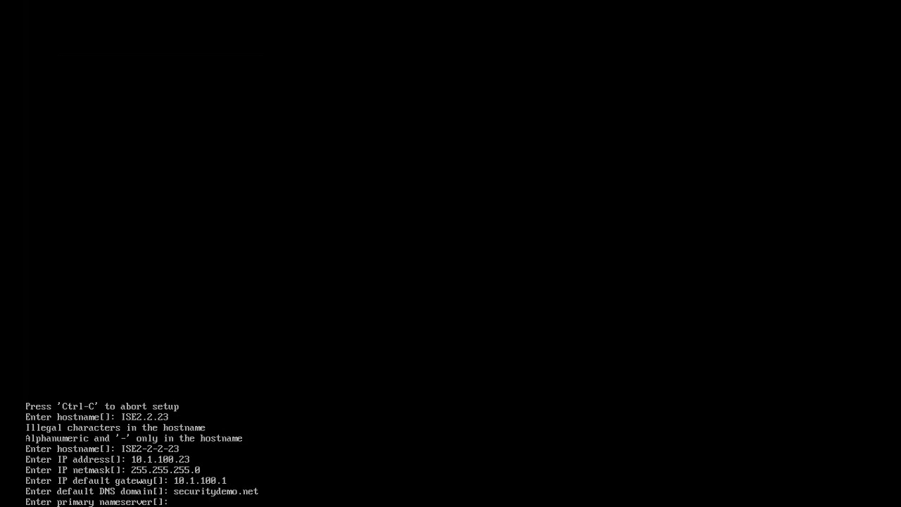
# Set the primary nameserver to 10.1.100.20 with no secondary nameserver
pyautogui.write('10.1.')
pyautogui.press('BackSpace')
pyautogui.press('BackSpace')
pyautogui.press('BackSpace')
pyautogui.write('.1.100.20')
pyautogui.press('Return')
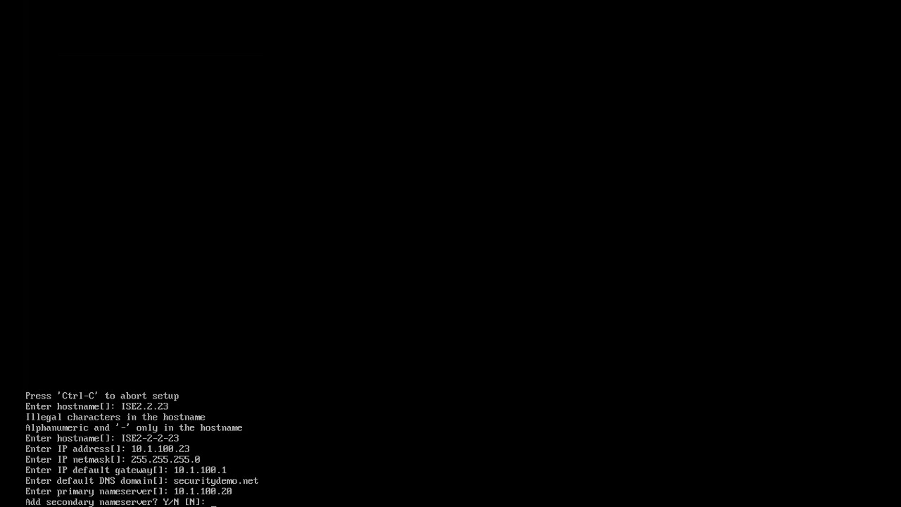
pyautogui.press('Return')
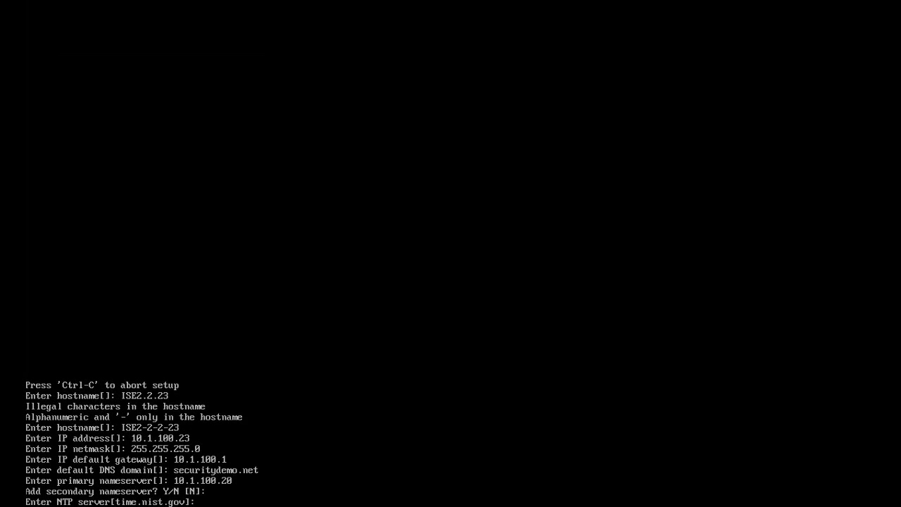
# Set the NTP server to 10.1.100.20 and keep the default UTC timezone
pyautogui.write('10.1.100')
pyautogui.write('20')
pyautogui.press('BackSpace')
pyautogui.press('BackSpace')
pyautogui.write('.20')
pyautogui.press('Return')
pyautogui.press('Return')
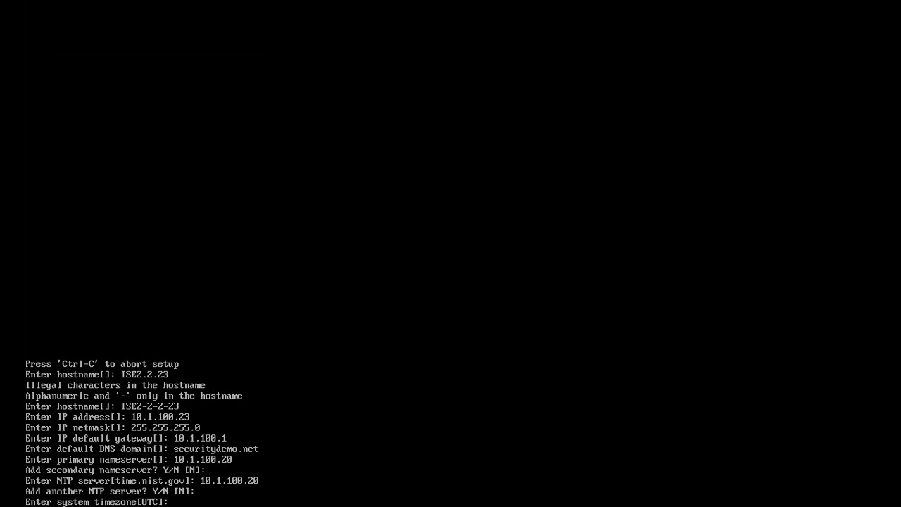
pyautogui.press('Return')
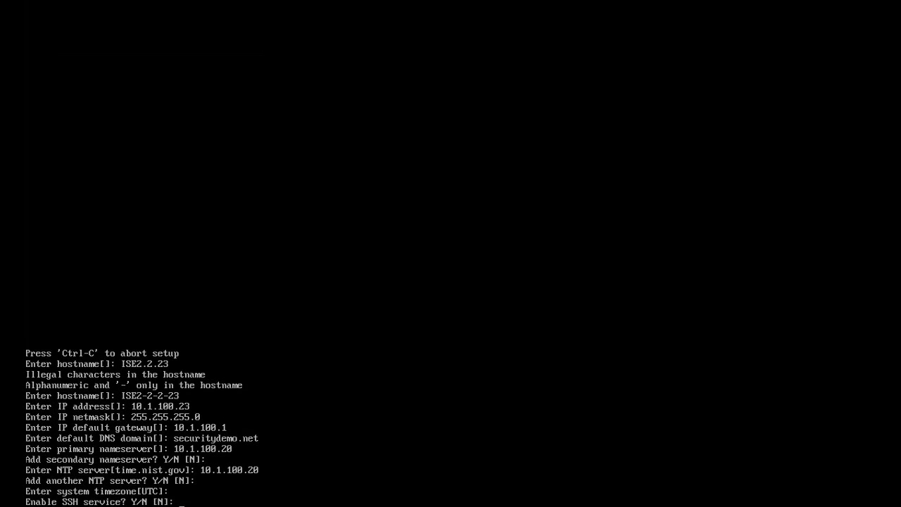
# Enable SSH and keep the default admin username
pyautogui.write('Y')
pyautogui.press('Return')
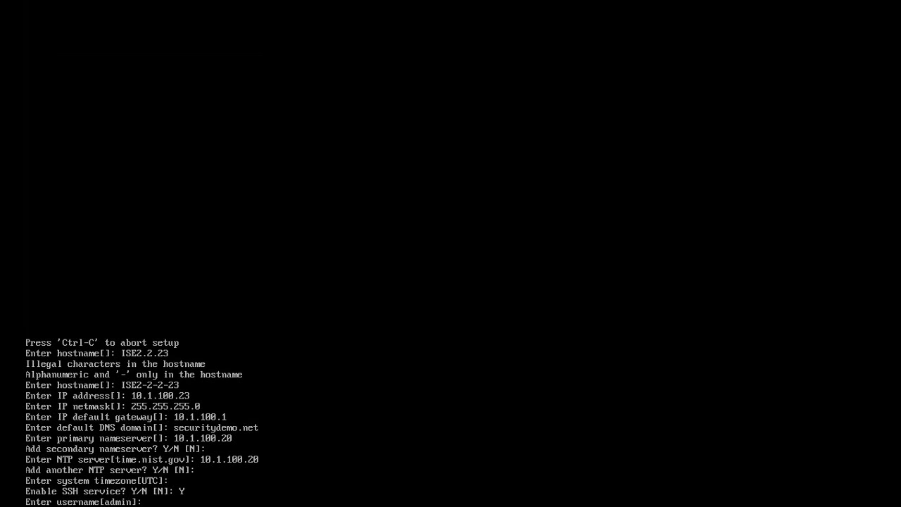
pyautogui.press('Return')
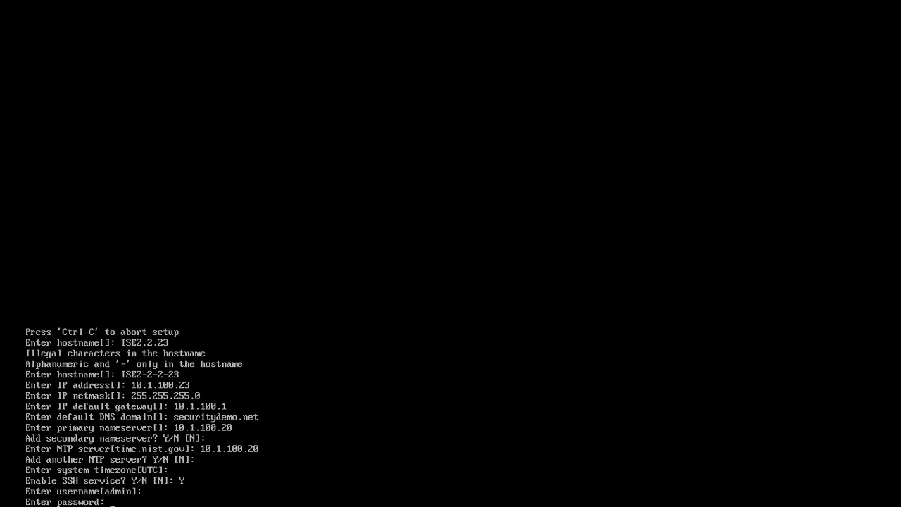
# Set and confirm the admin password, re-entering it after a mismatch
pyautogui.press('Return')
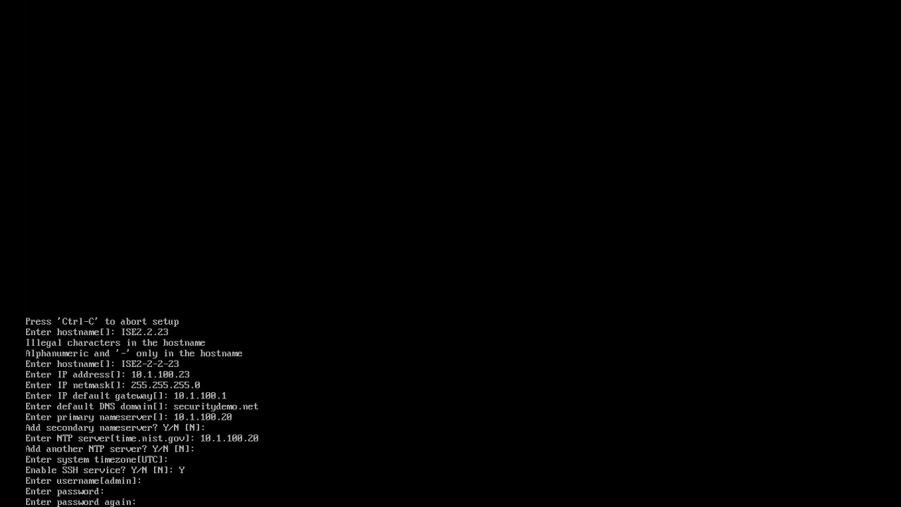
pyautogui.press('Return')
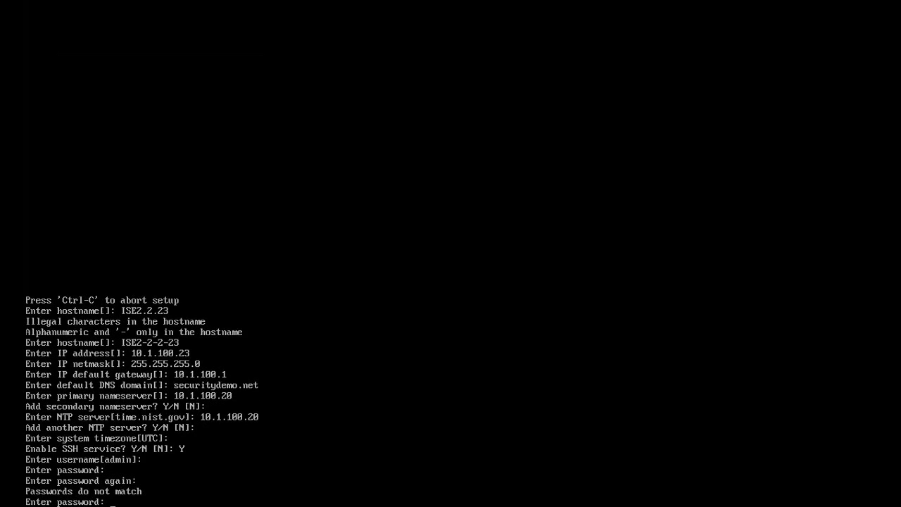
pyautogui.press('Return')
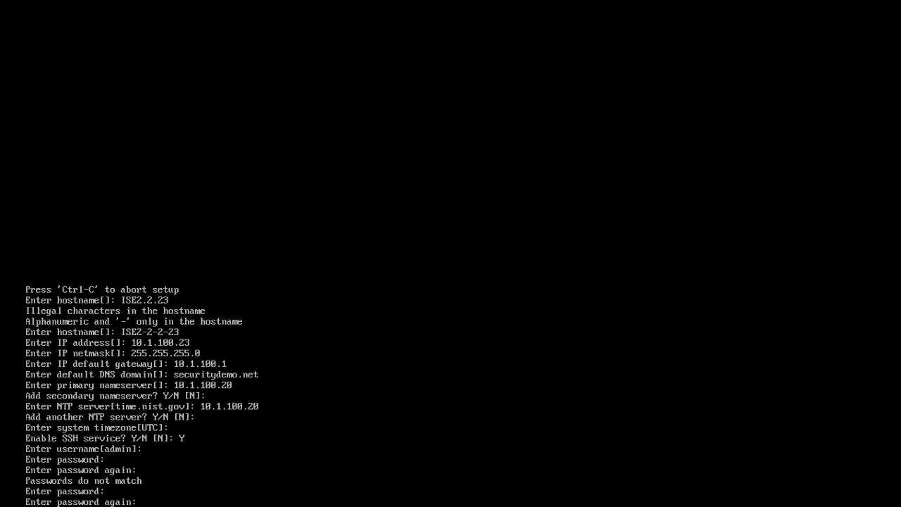
pyautogui.press('Return')
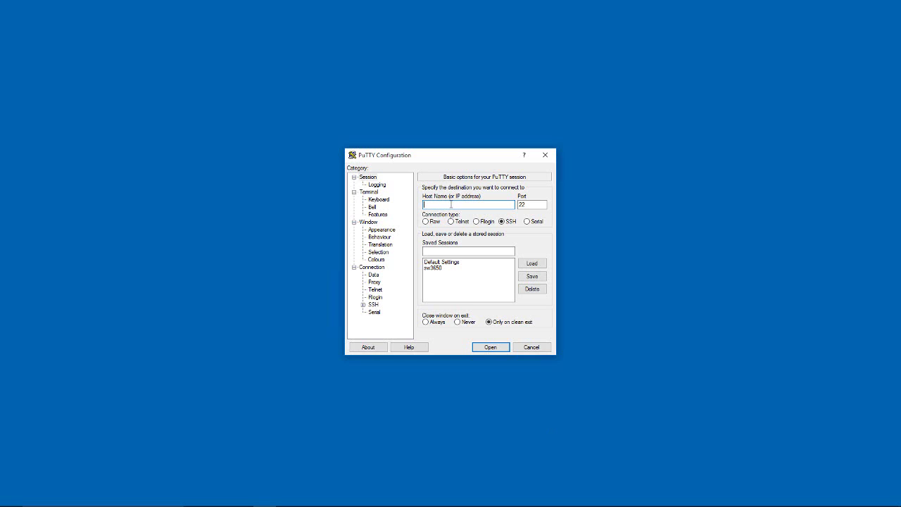
# Connect PuTTY over SSH to 10.1.100.23 and log in as admin
pyautogui.write('10.100')
pyautogui.press('BackSpace')
pyautogui.press('BackSpace')
pyautogui.press('BackSpace')
pyautogui.write('1.100.23')
pyautogui.press('Return')
pyautogui.write('admin')
pyautogui.press('Return')
pyautogui.press('Return')
pyautogui.press('Return')
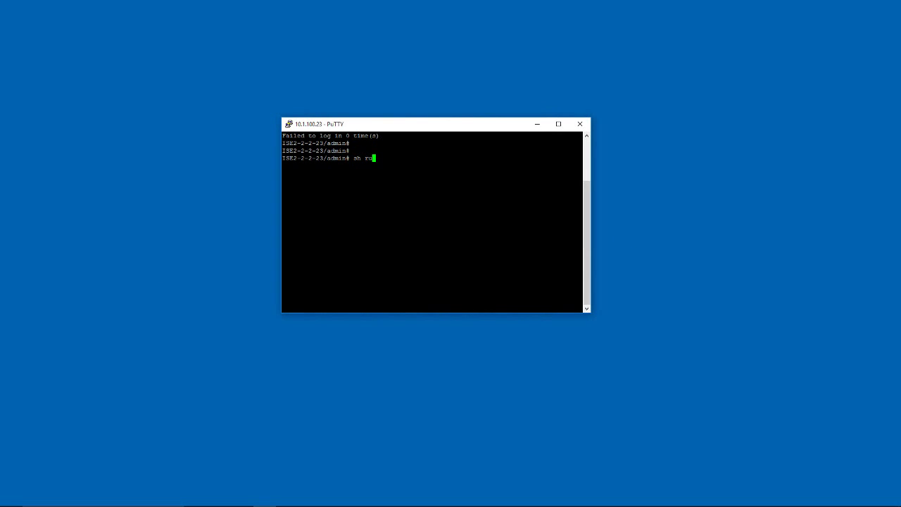
pyautogui.press('Return')
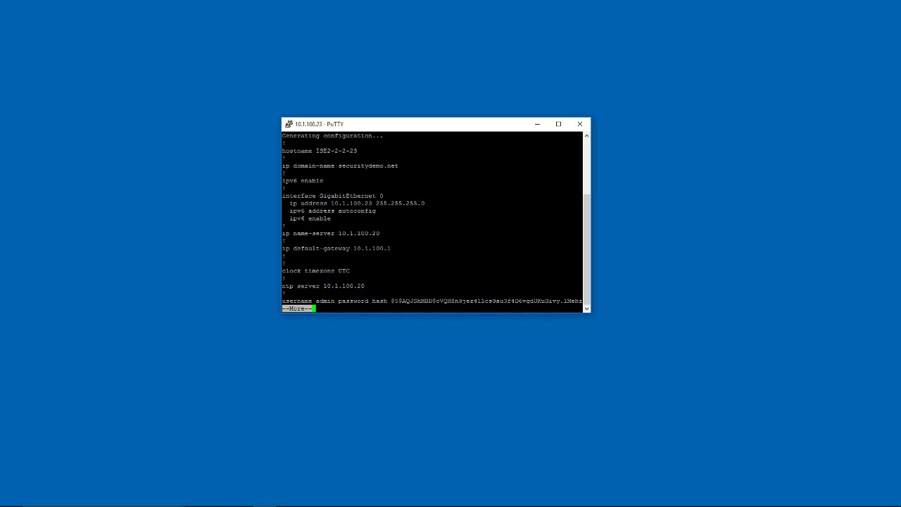
# Page through the running configuration, then run 'sh ntp' to check sync to 10.1.100.20
pyautogui.press('Return')
pyautogui.press('Return')
pyautogui.press('Return')
pyautogui.press('Return')
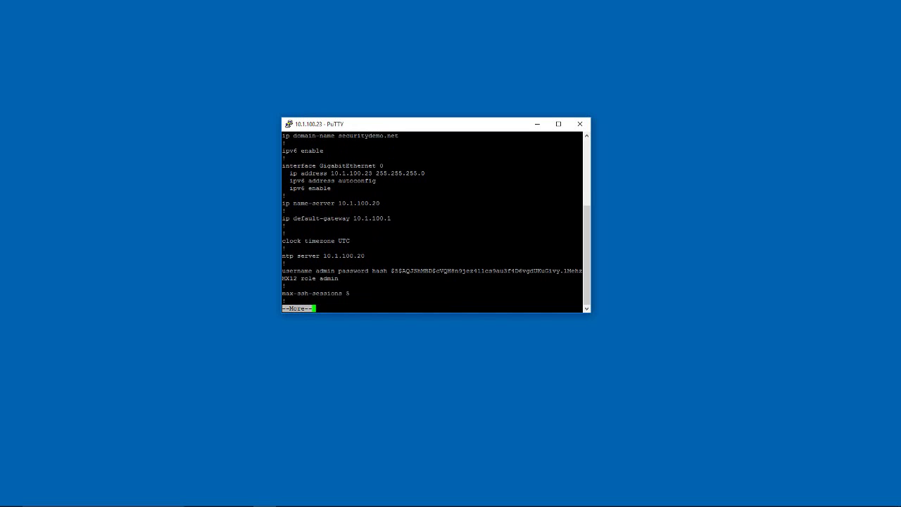
pyautogui.press('space')
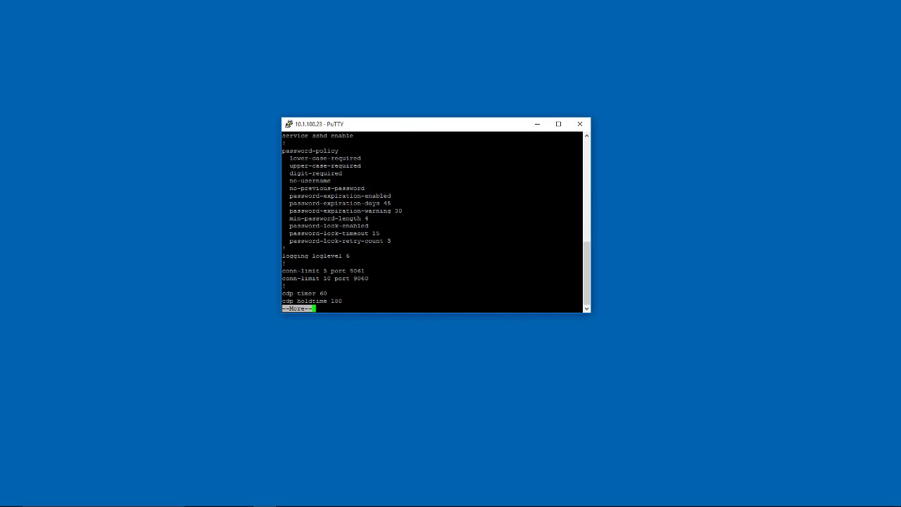
pyautogui.press('space')
pyautogui.write('sh ntp')
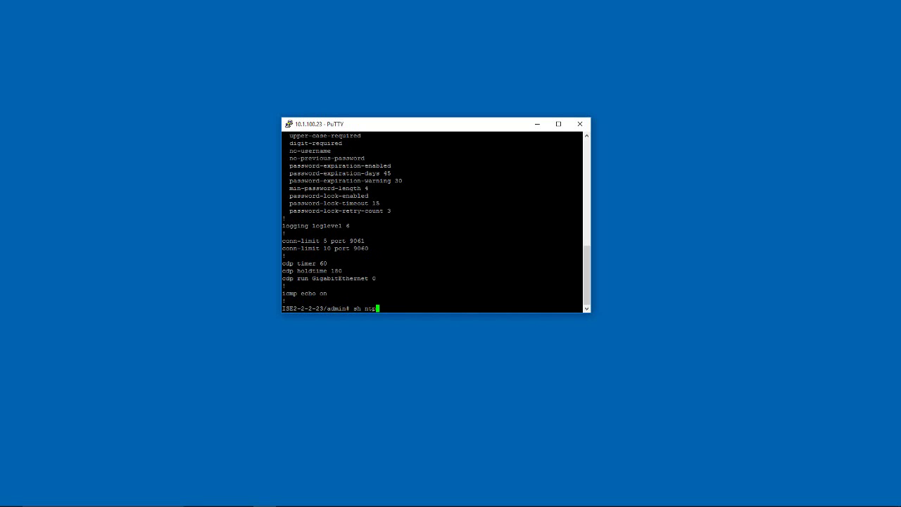
pyautogui.press('Return')
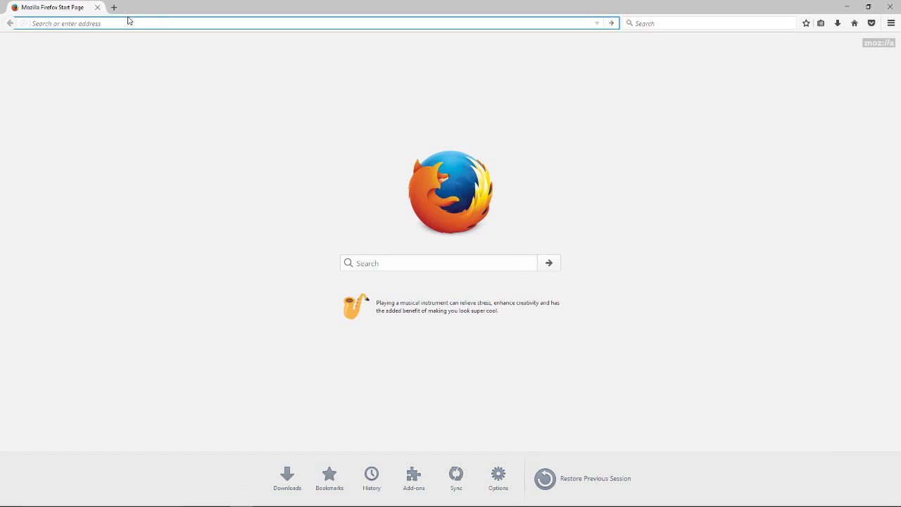
# Browse to 10.1.100.23 and add a security exception for its self-signed certificate
pyautogui.write('10.1.0.100')
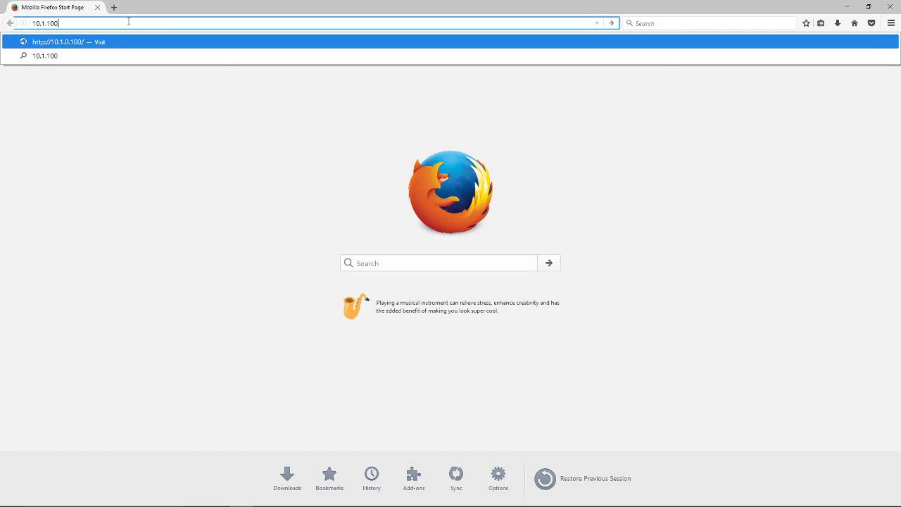
pyautogui.write('23')
pyautogui.press('Return')
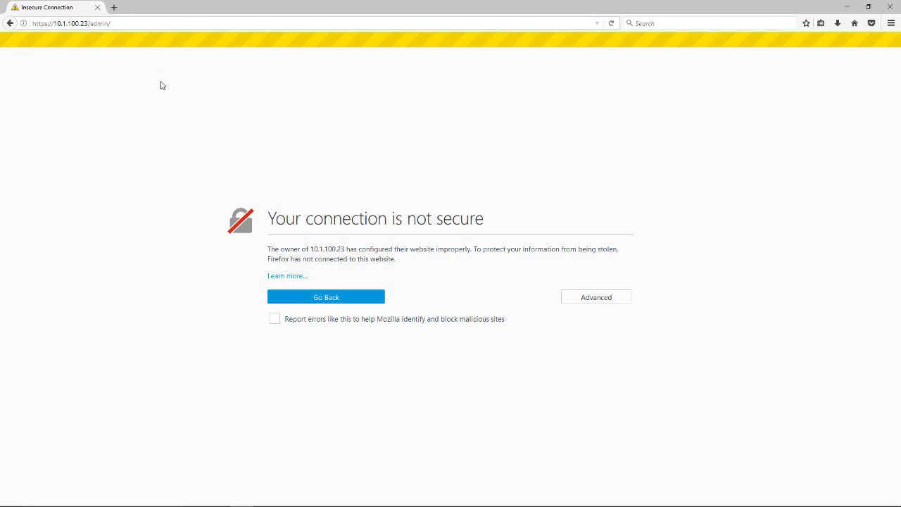
pyautogui.click(600, 296)
pyautogui.click(299, 419)
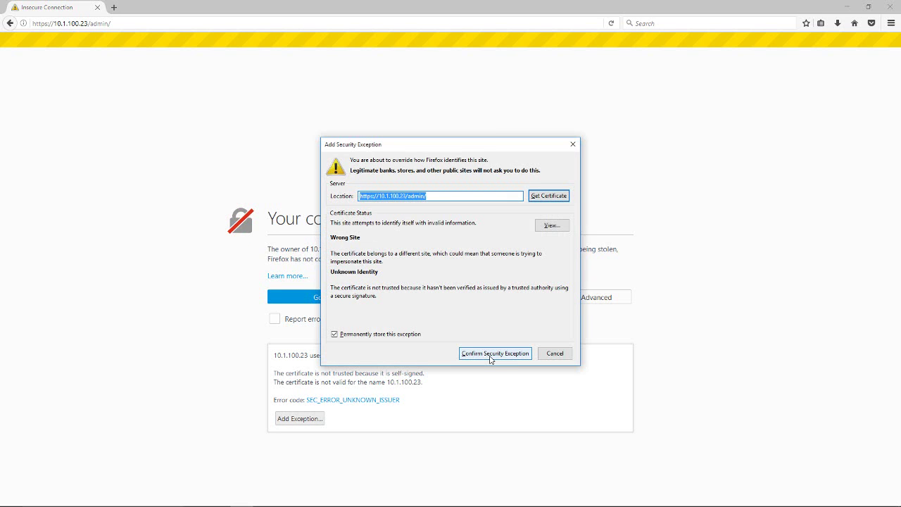
pyautogui.click(494, 354)
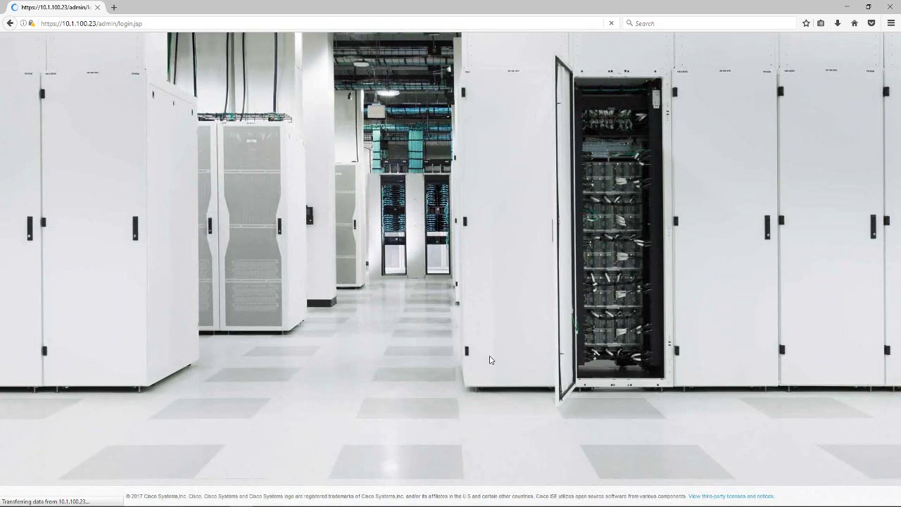
# Log in to the ISE web admin as admin without saving the login in Firefox
pyautogui.write('admin')
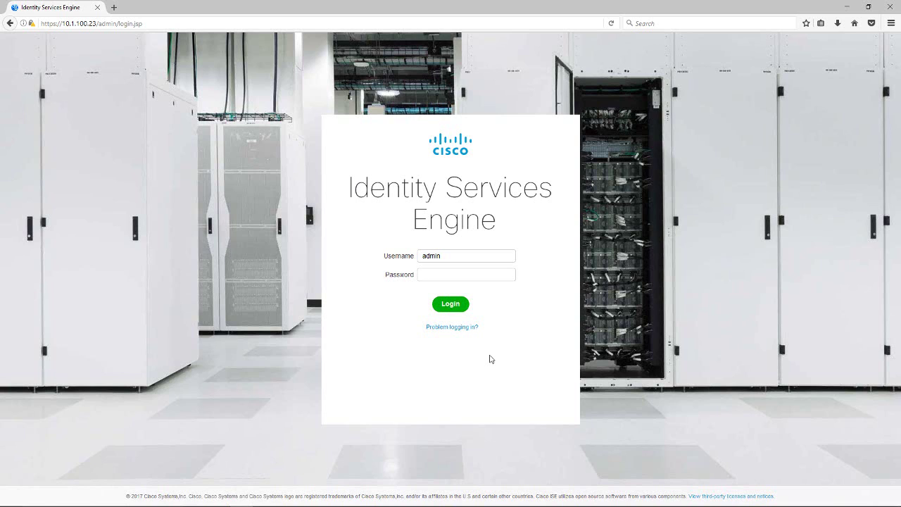
pyautogui.write('•••••••')
pyautogui.press('Return')
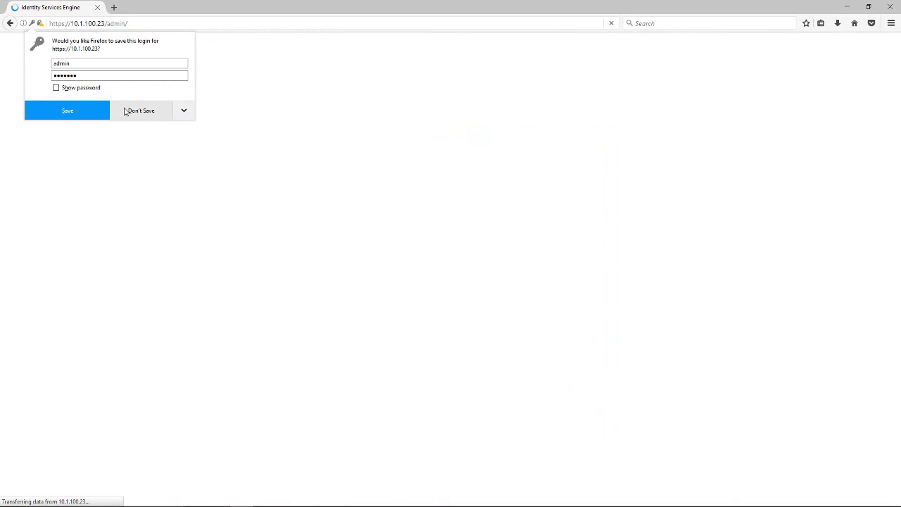
pyautogui.click(126, 113)
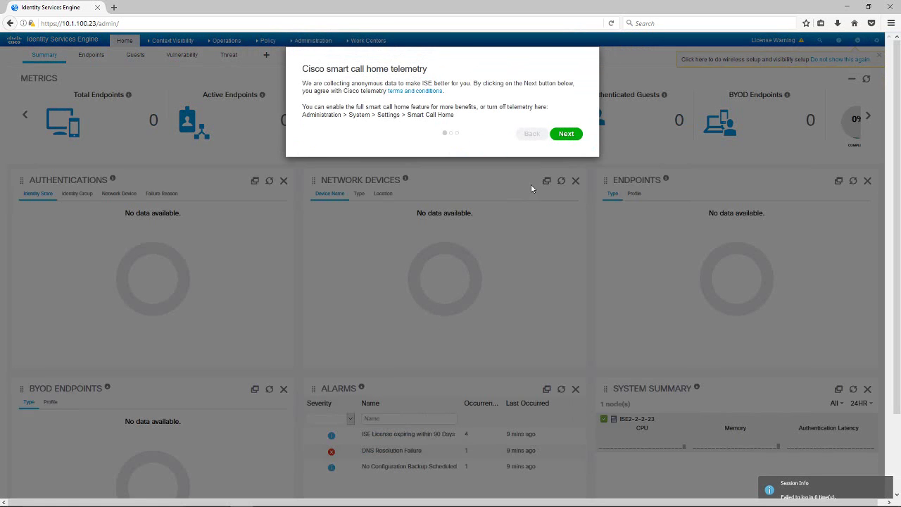
# Skip the telemetry and Flash Player notices, accept the license warning, postpone wireless setup
pyautogui.click(565, 135)
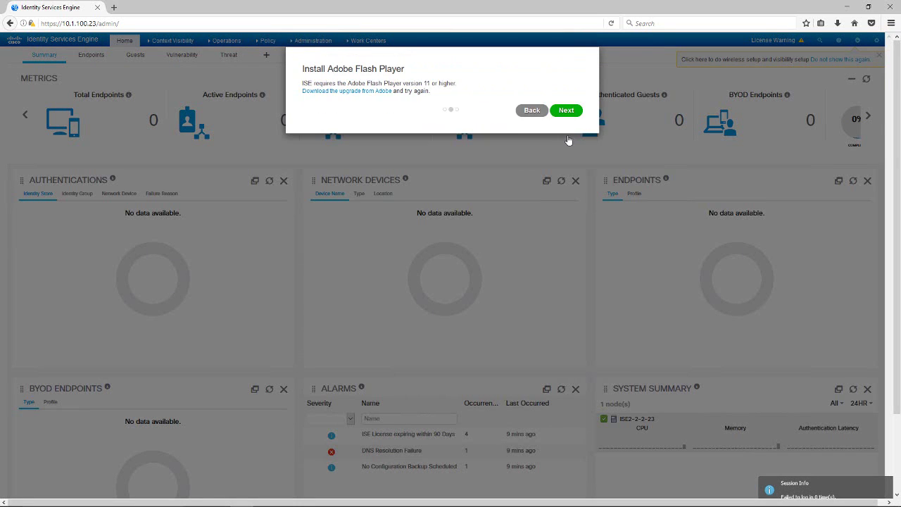
pyautogui.click(568, 117)
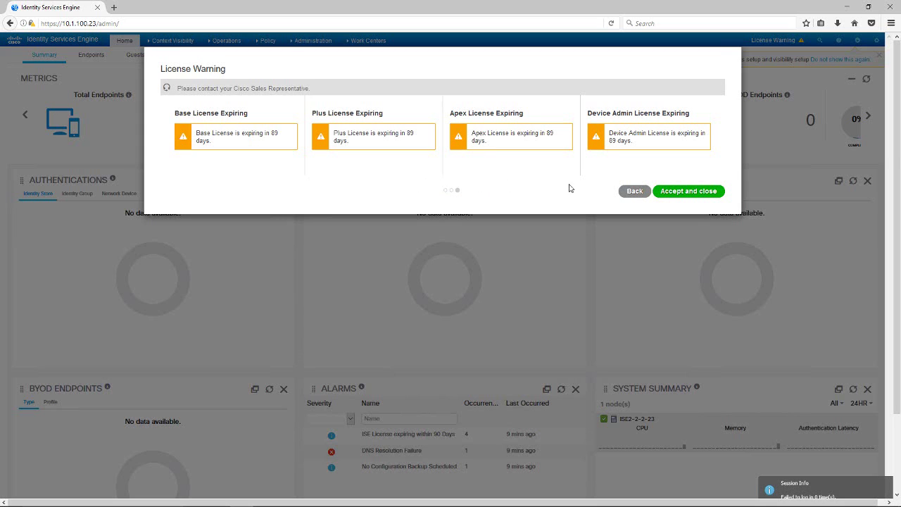
pyautogui.click(684, 191)
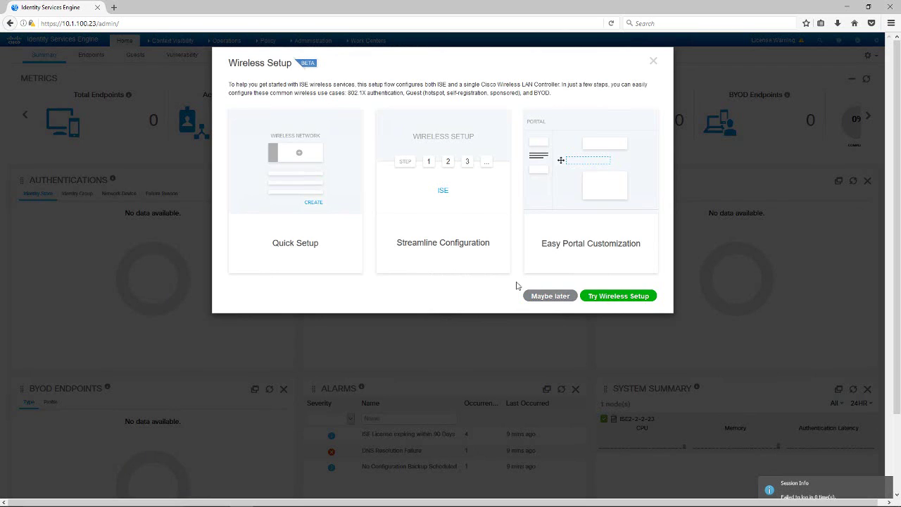
pyautogui.click(550, 297)
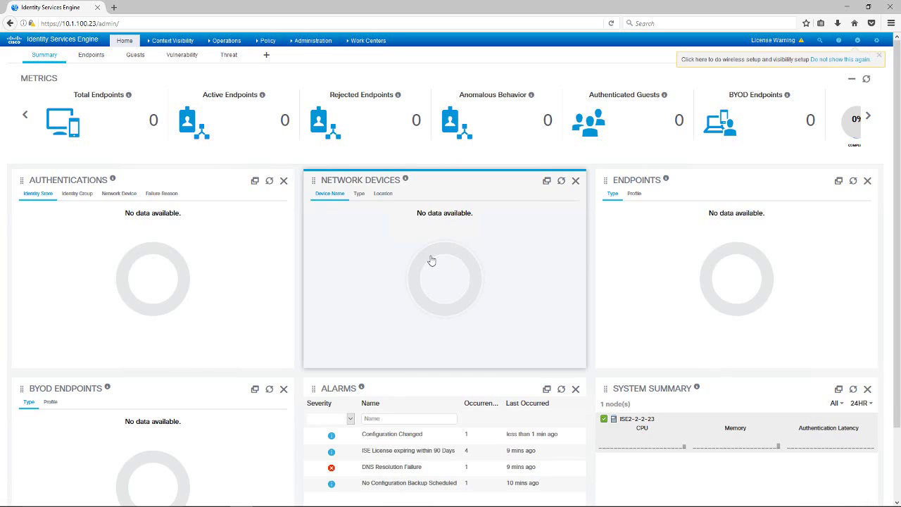
pyautogui.click(308, 41)
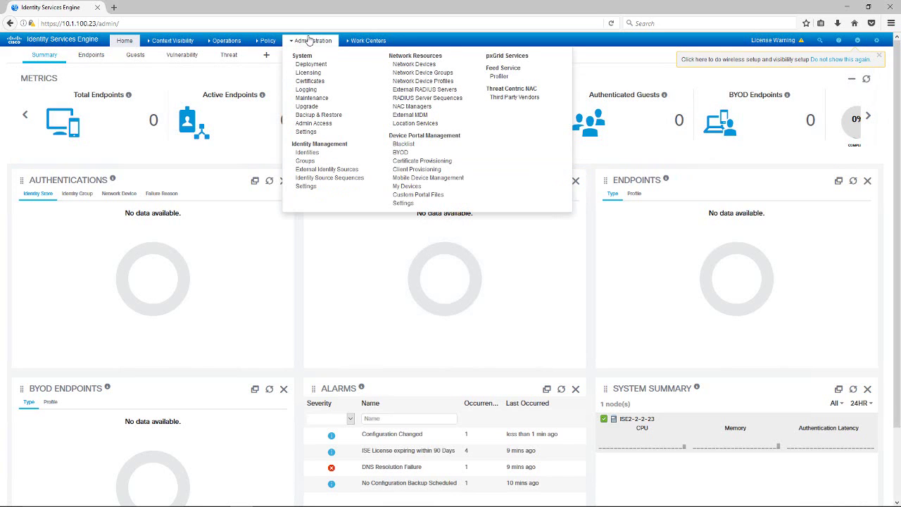
pyautogui.click(310, 123)
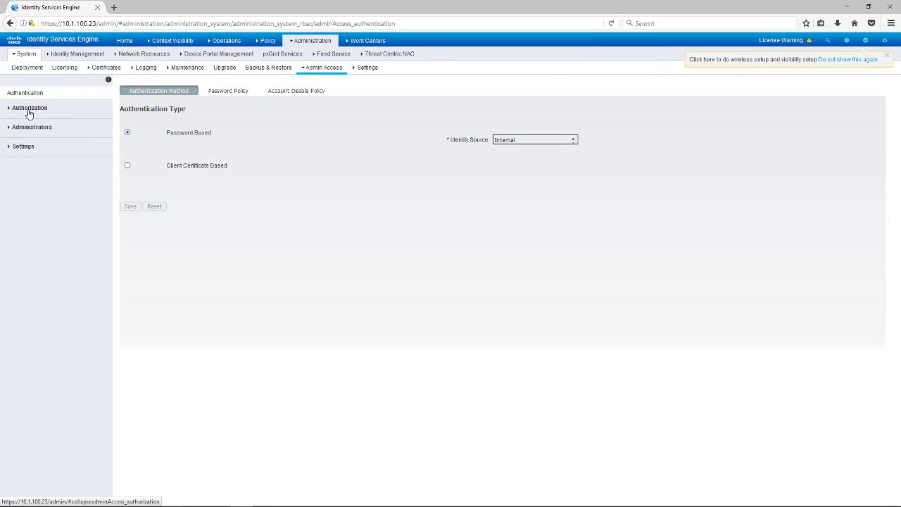
pyautogui.click(28, 128)
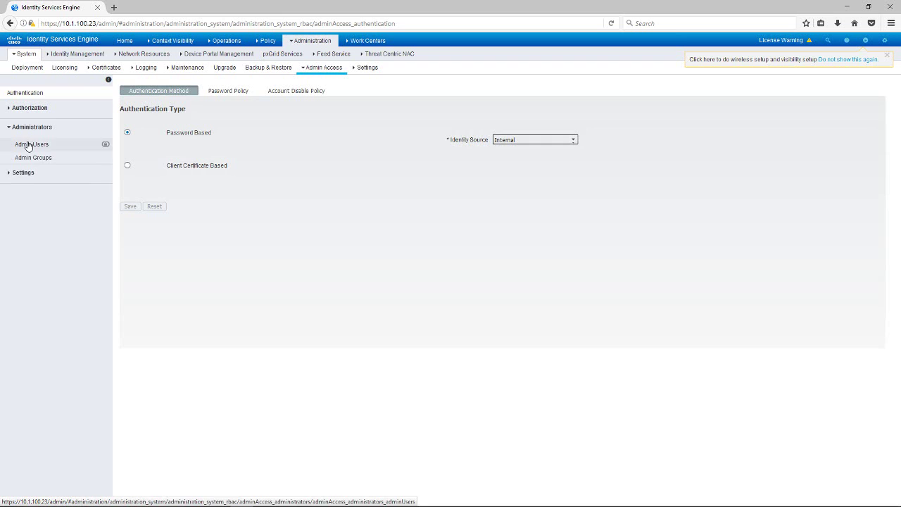
pyautogui.click(28, 145)
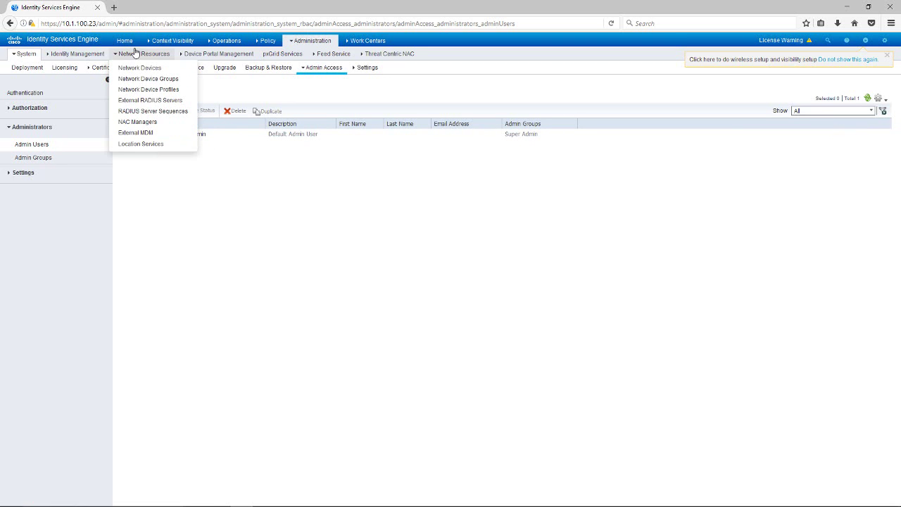
pyautogui.click(124, 41)
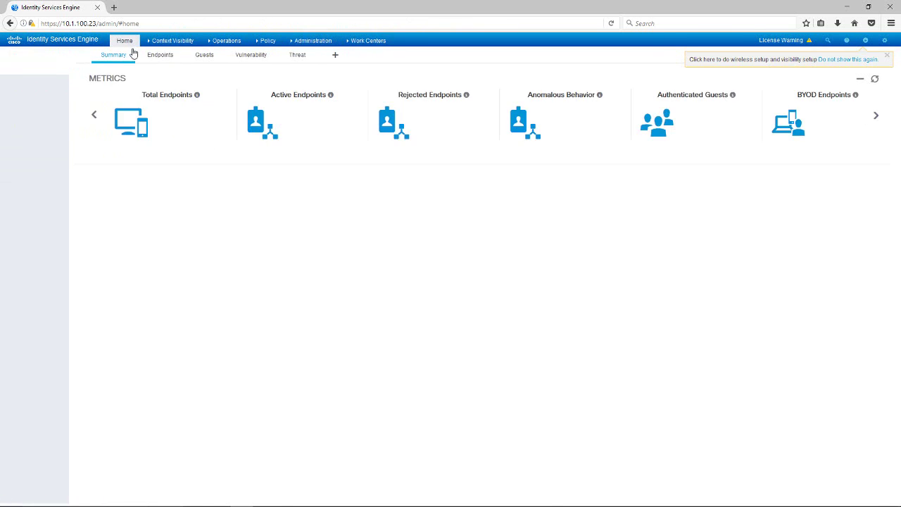